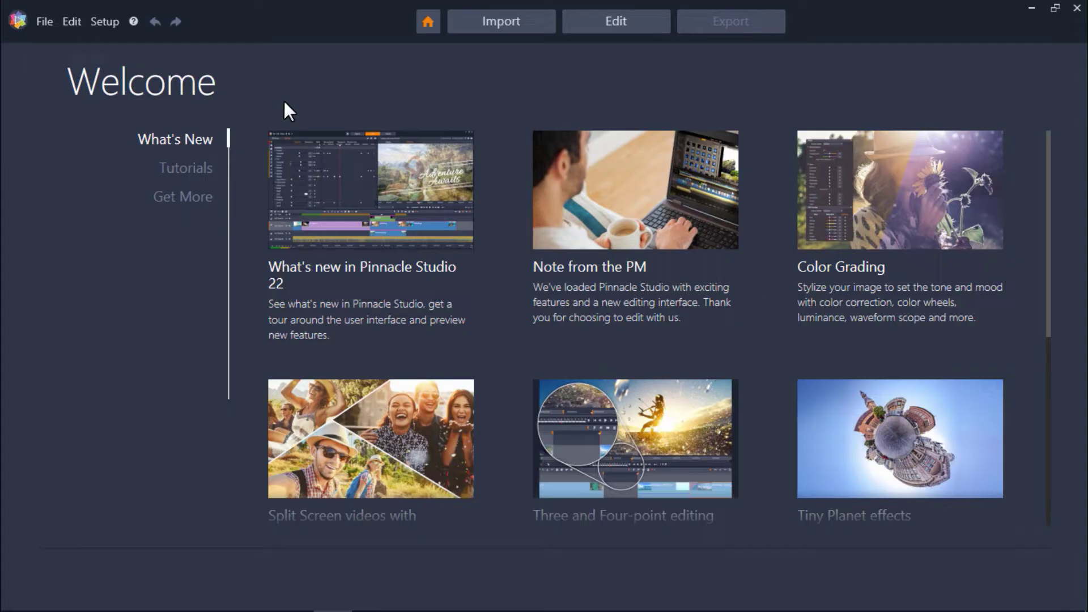
# Step: Start a new, empty movie project from File > New > Movie
pyautogui.click(45, 22)
pyautogui.moveTo(61, 42)
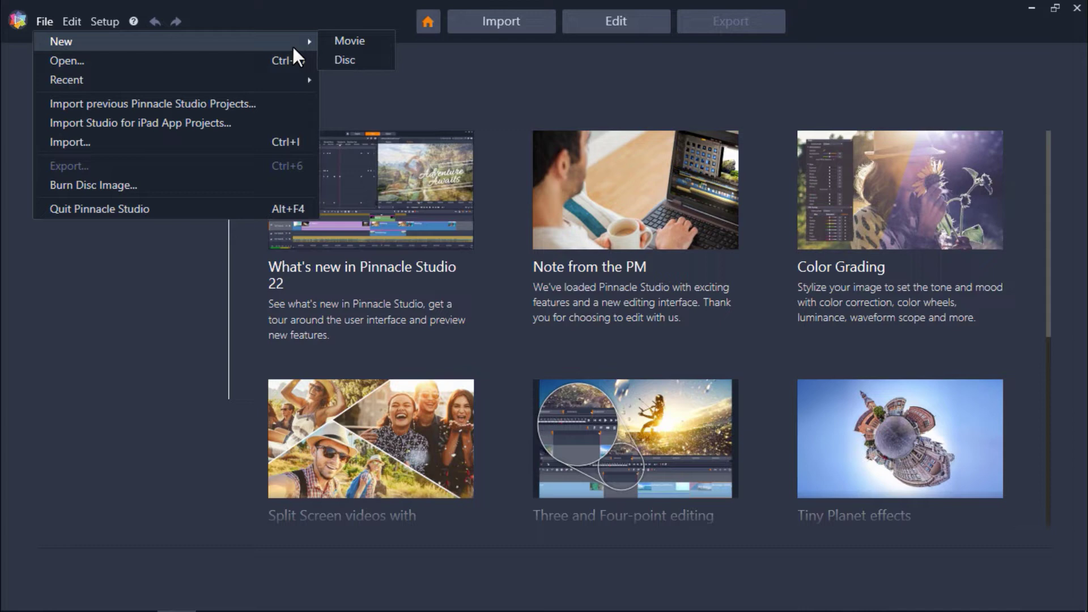
pyautogui.click(327, 40)
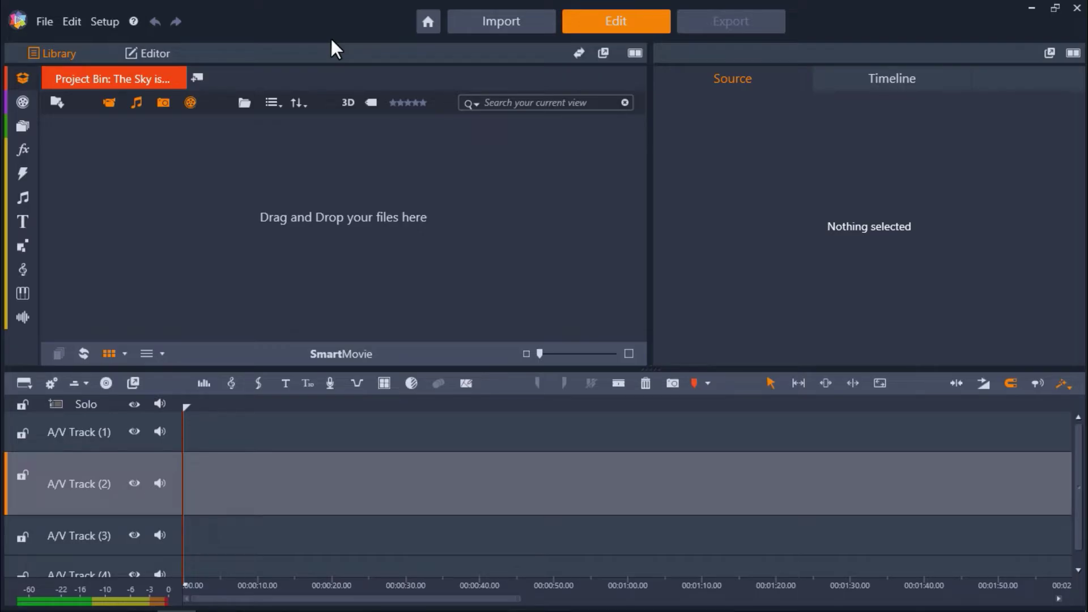
# Step: Create a new project bin named 'Family Fun Slideshow' from the Project Bins list
pyautogui.click(26, 80)
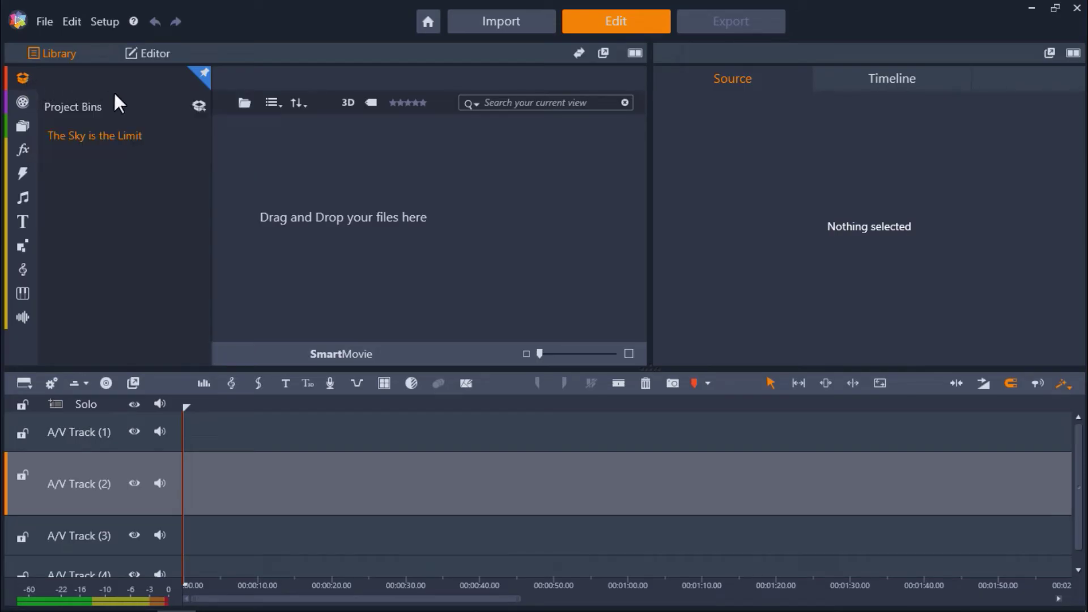
pyautogui.click(198, 106)
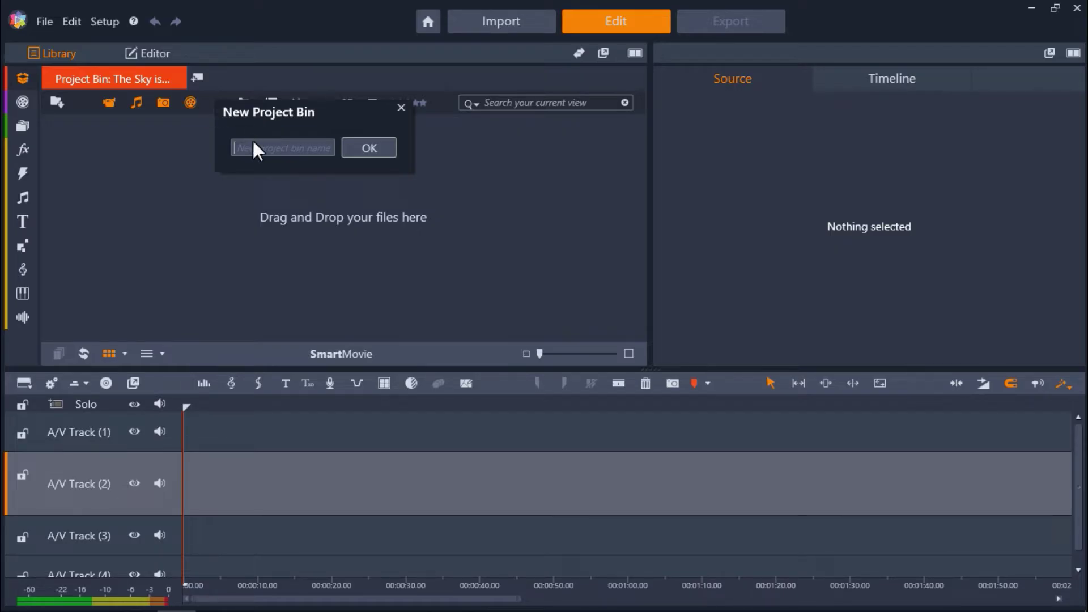
pyautogui.write('Family')
pyautogui.write(' Fun Slide')
pyautogui.write('show')
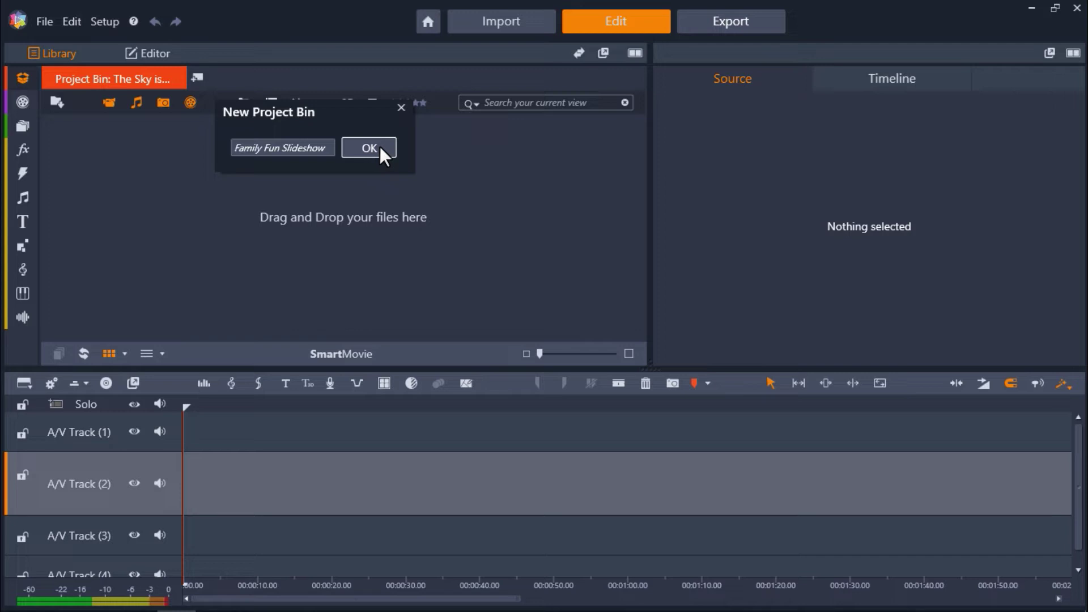
pyautogui.click(380, 148)
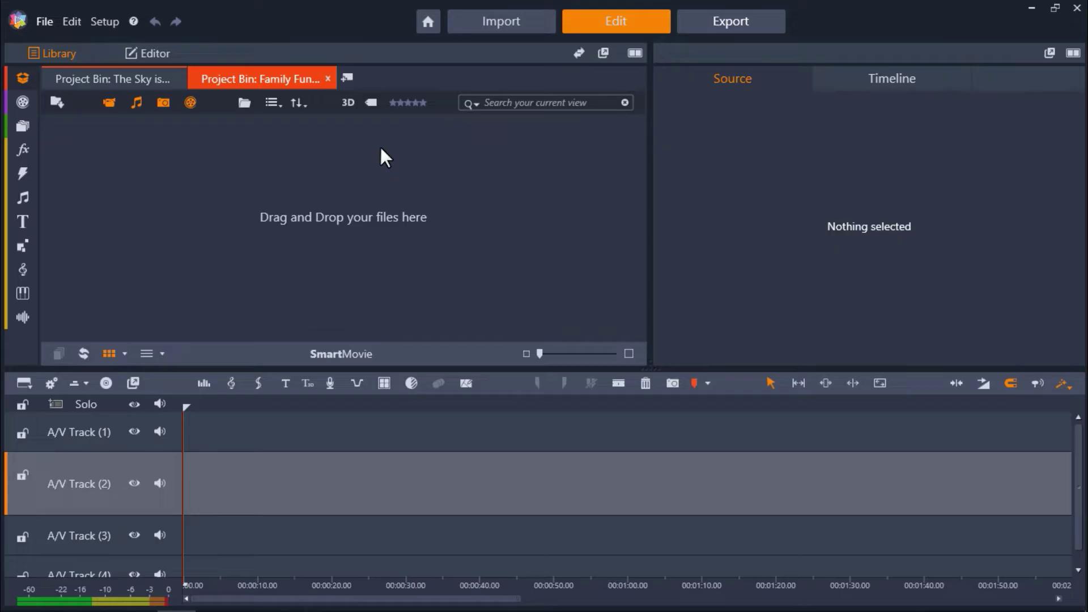
# Step: Import four photos from the Photos folder, drag-selecting three and Ctrl-adding the fourth
pyautogui.click(52, 97)
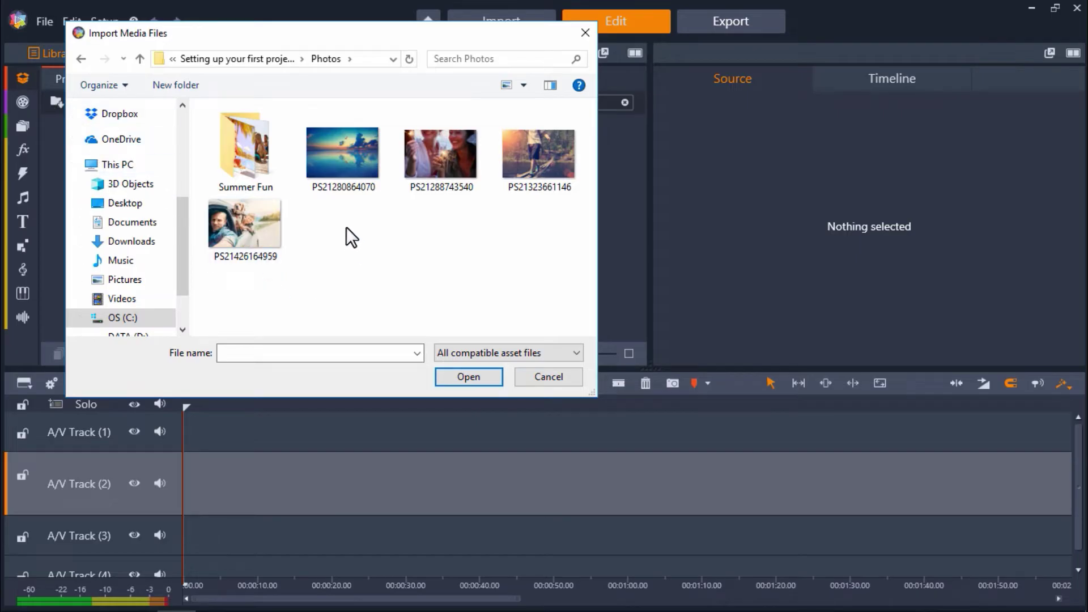
pyautogui.moveTo(346, 227); pyautogui.dragTo(535, 149)
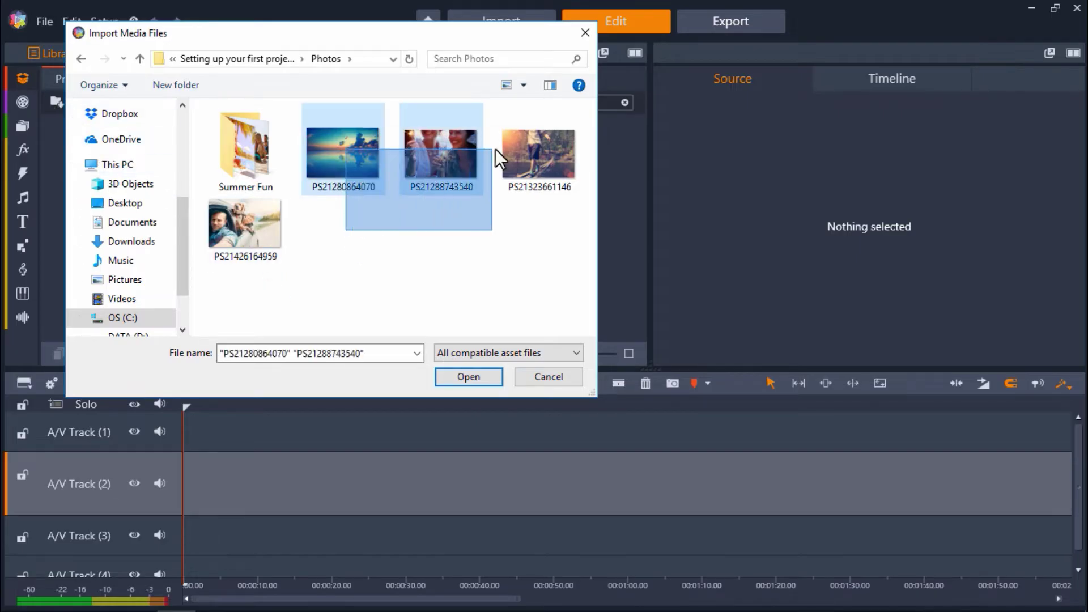
pyautogui.keyDown('ctrl'); pyautogui.click(262, 233); pyautogui.keyUp('ctrl')
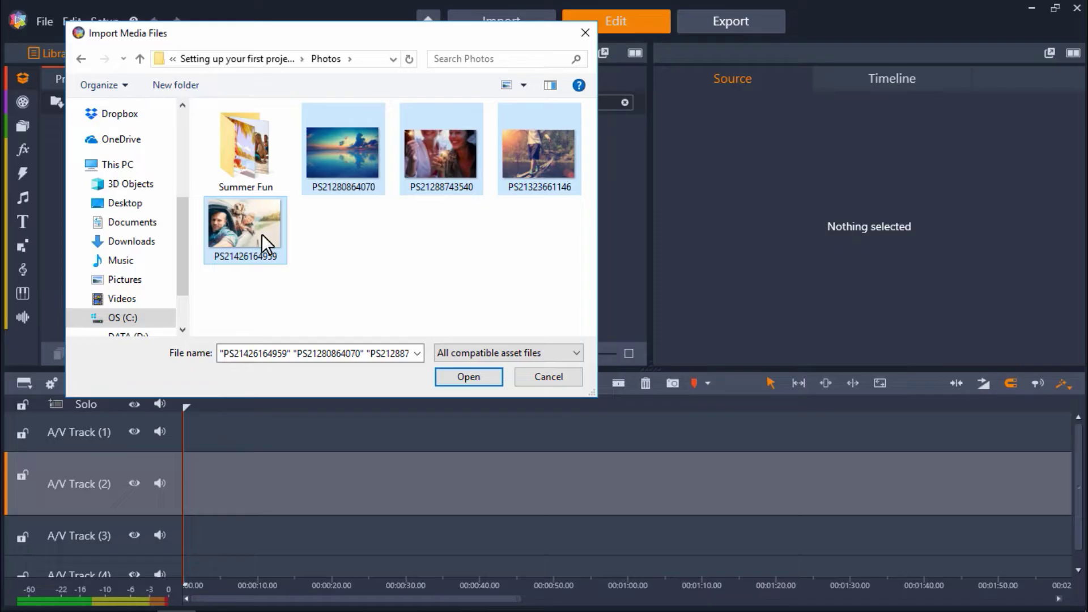
pyautogui.click(464, 379)
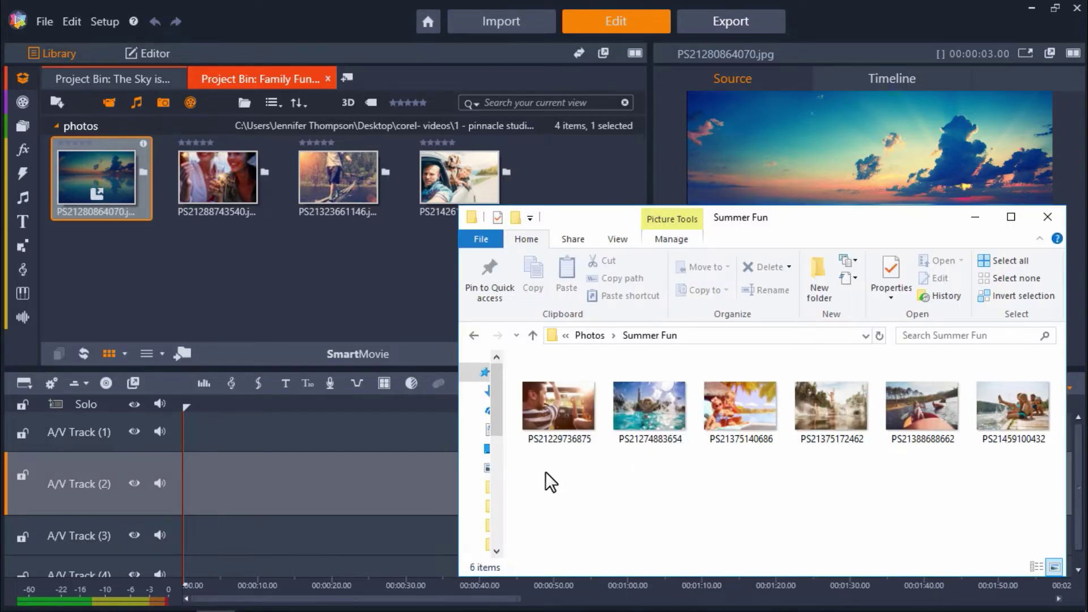
# Step: Drag all six Summer Fun photos from File Explorer into the Family Fun Slideshow bin
pyautogui.moveTo(545, 471); pyautogui.dragTo(995, 385)
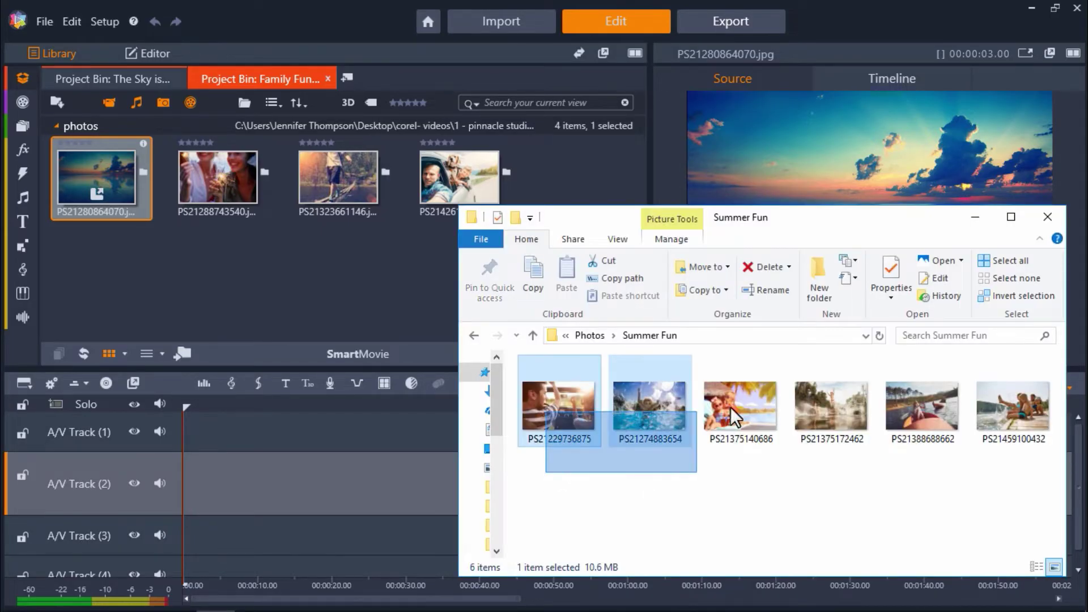
pyautogui.moveTo(775, 394); pyautogui.dragTo(428, 286)
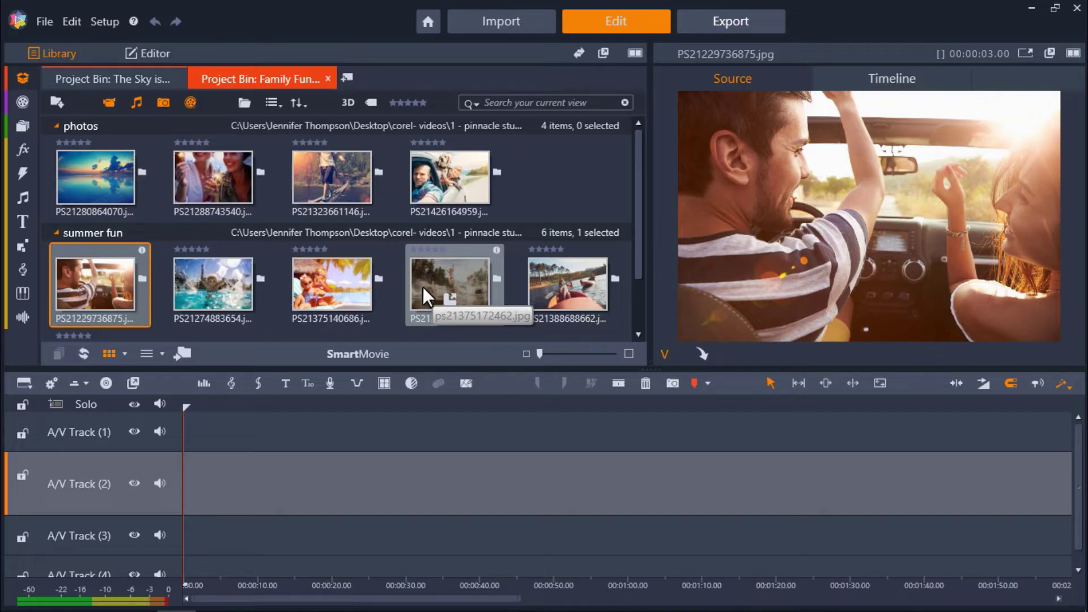
# Step: Open the Control Panel's Project Settings page
pyautogui.click(103, 19)
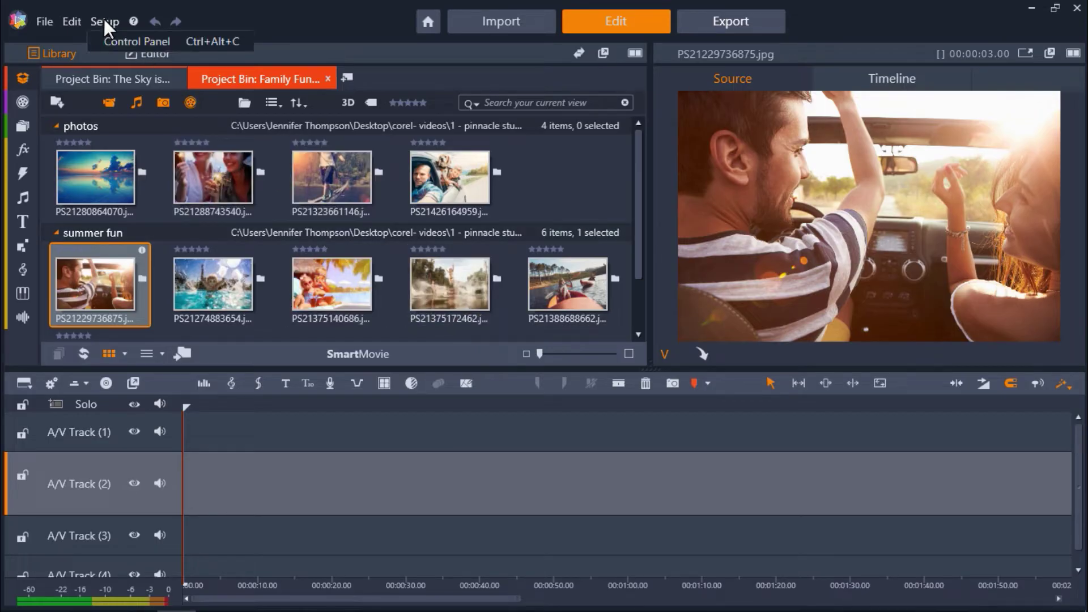
pyautogui.click(115, 38)
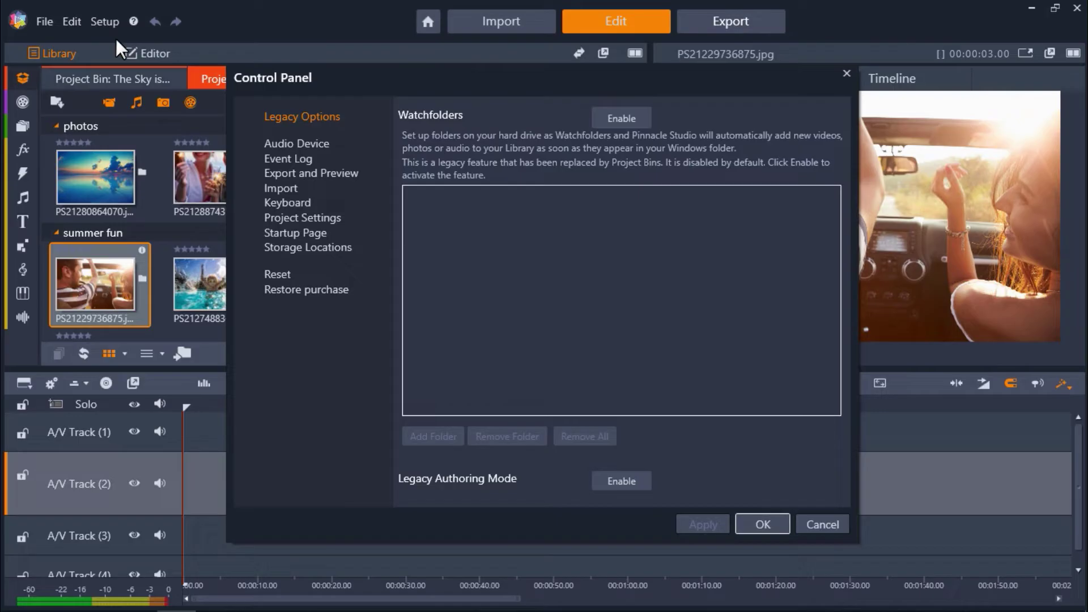
pyautogui.click(271, 216)
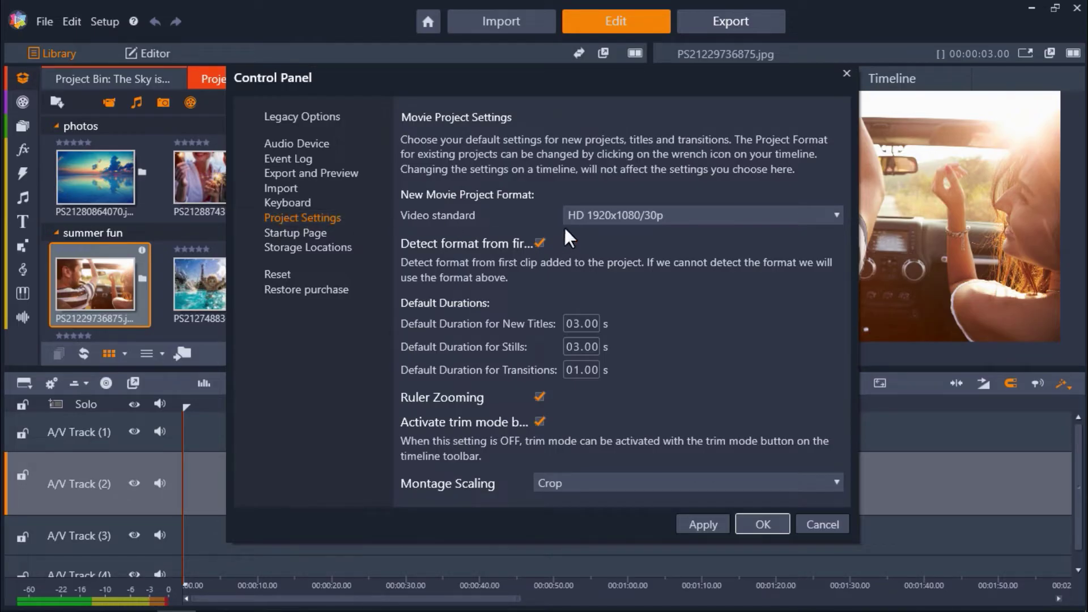
# Step: Leave the video standard unchanged, toggle Detect format from first clip, and view Import settings
pyautogui.click(591, 217)
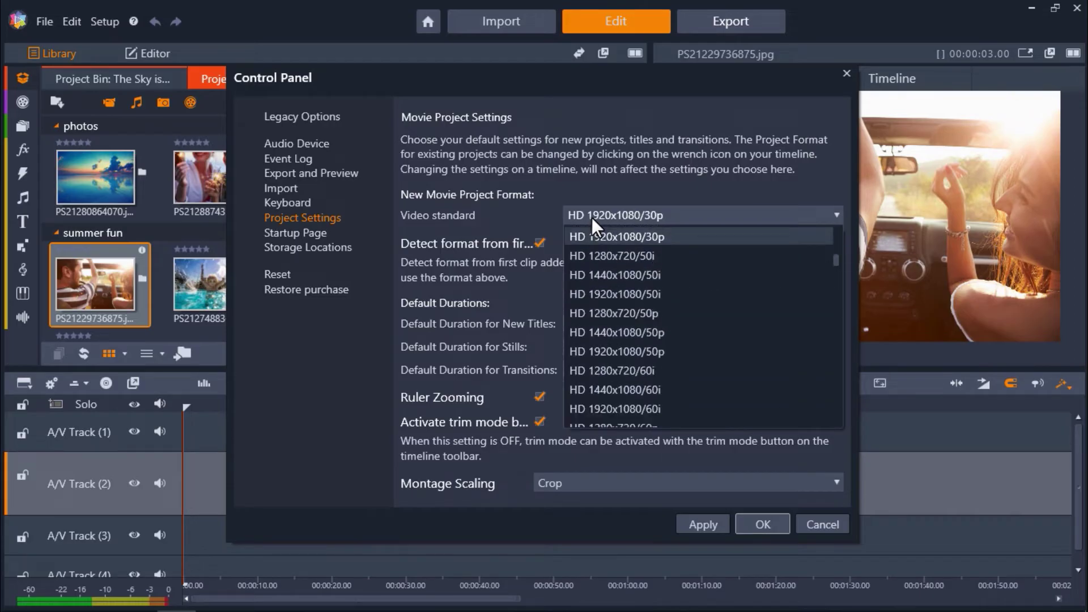
pyautogui.click(592, 217)
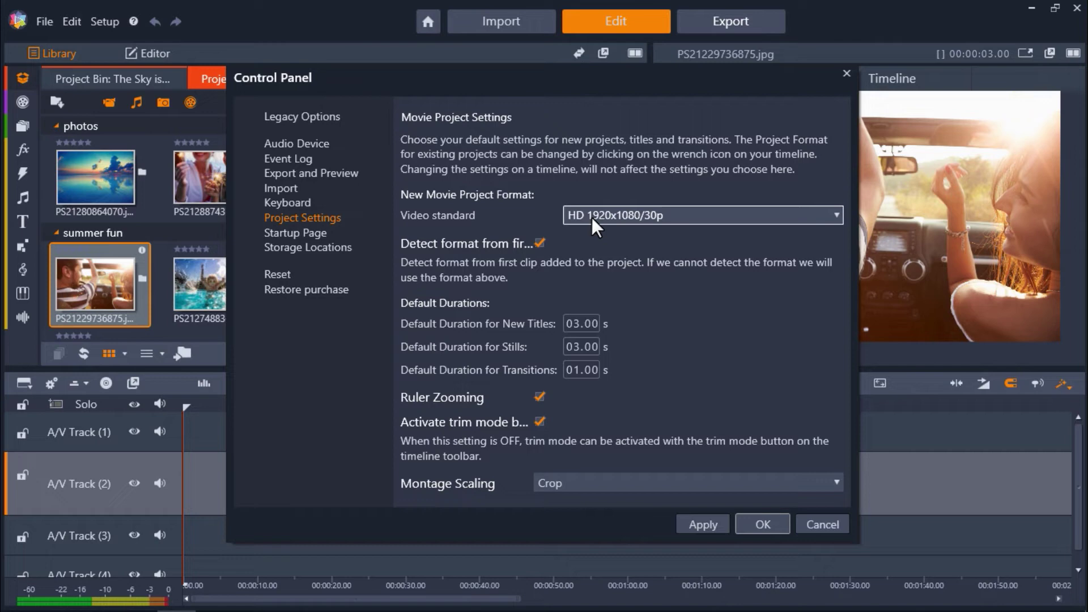
pyautogui.click(540, 244)
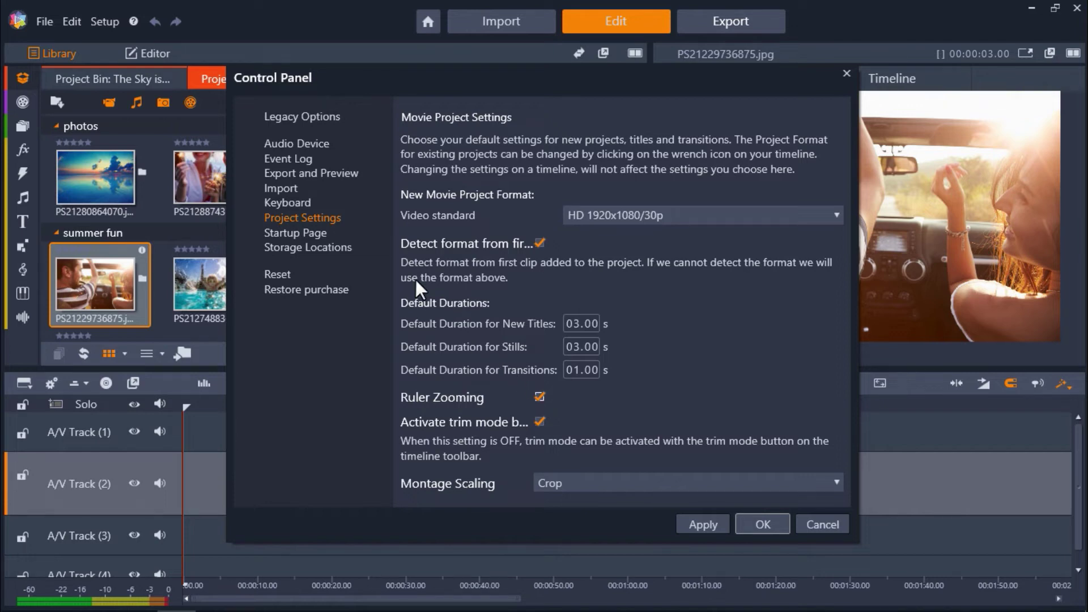
pyautogui.click(295, 186)
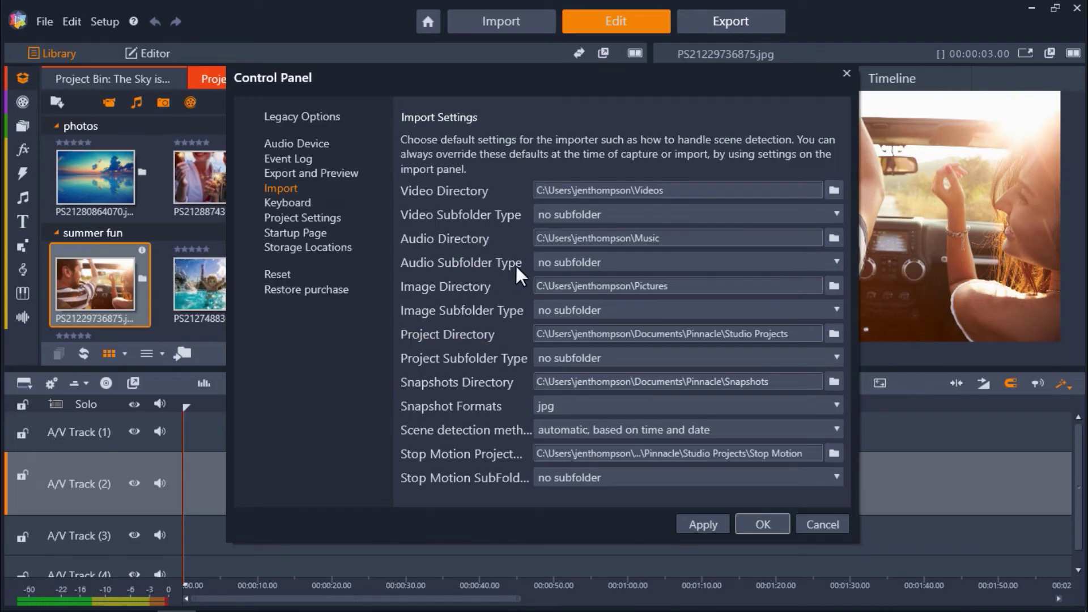
# Step: Keep the video import folder and set a custom video subfolder named 'My Folder'
pyautogui.click(831, 191)
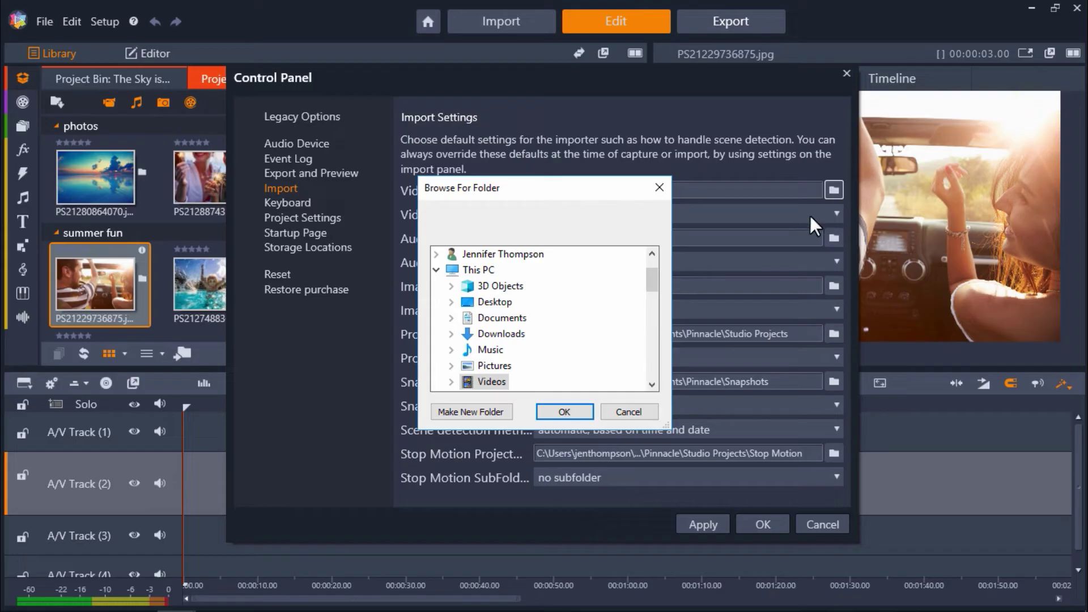
pyautogui.click(652, 410)
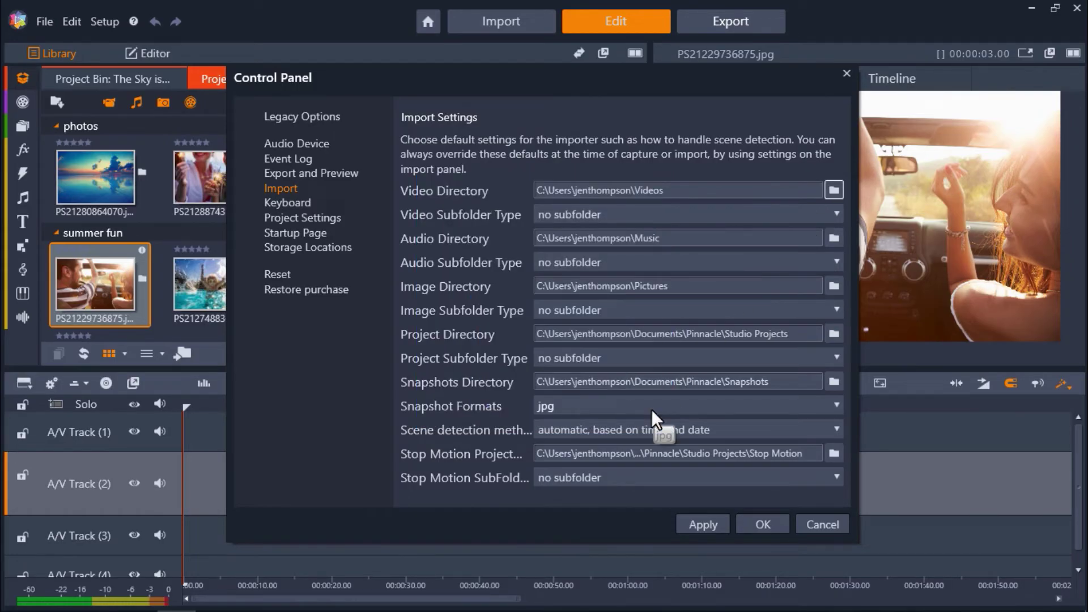
pyautogui.click(796, 213)
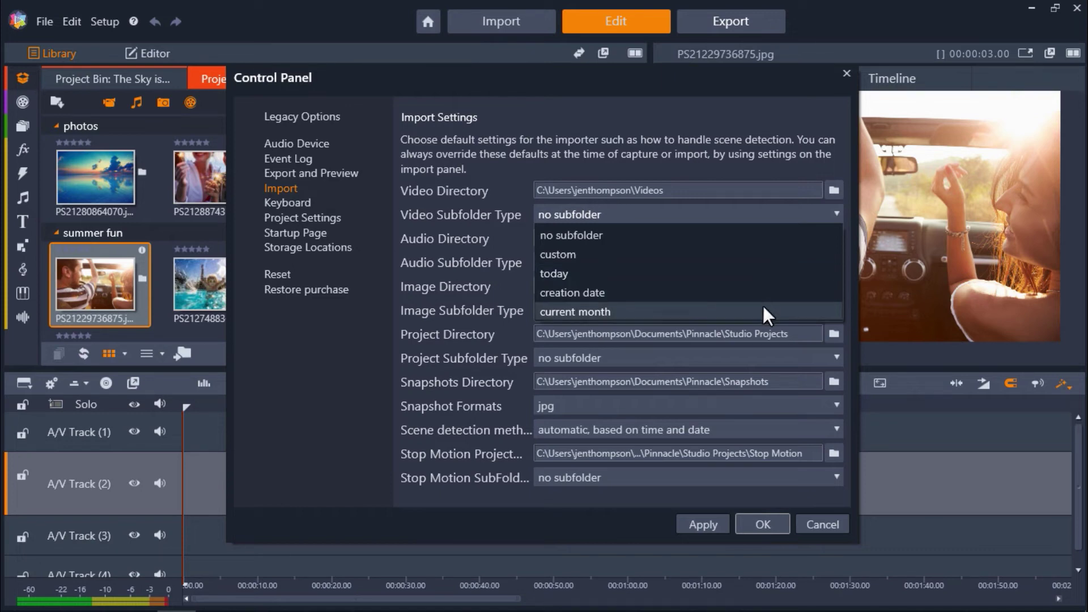
pyautogui.click(755, 255)
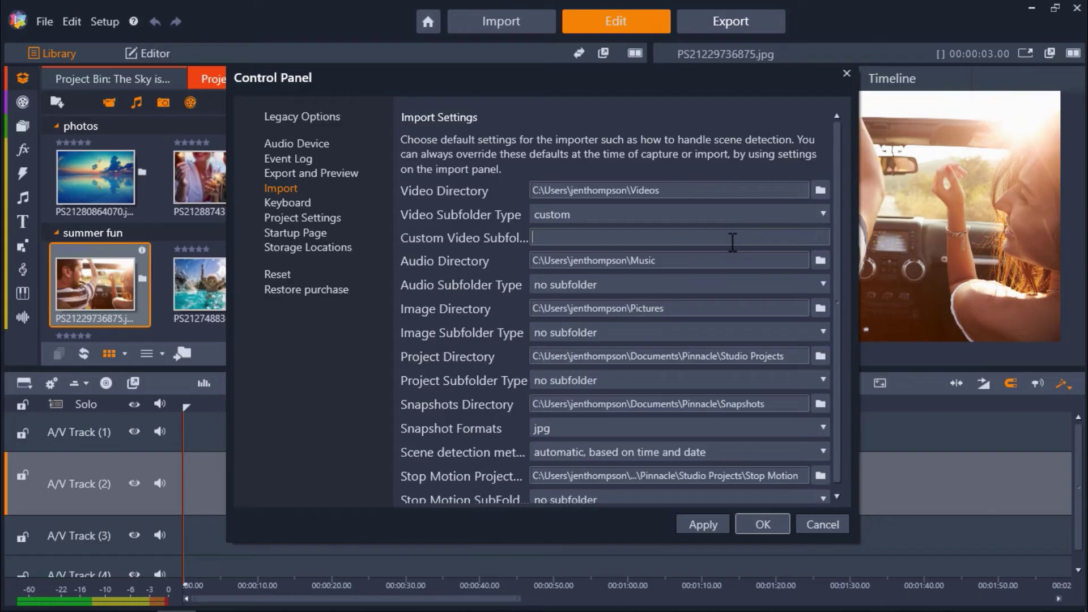
pyautogui.click(732, 243)
pyautogui.write('M')
pyautogui.write('older')
# Step: Review Storage Locations, leaving the multi-camera projects folder unchanged
pyautogui.click(350, 247)
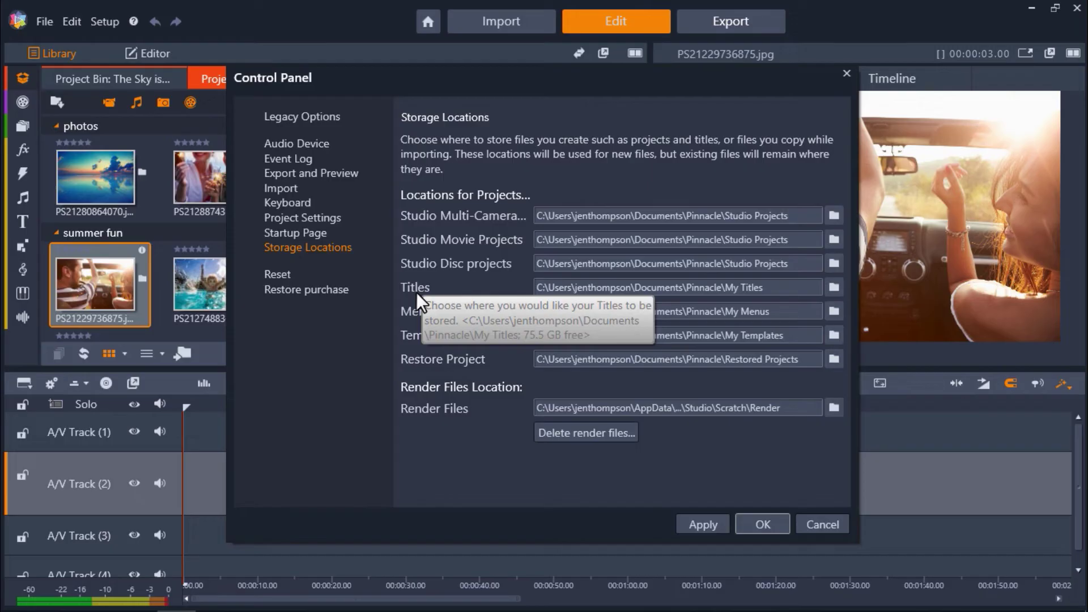
pyautogui.click(834, 214)
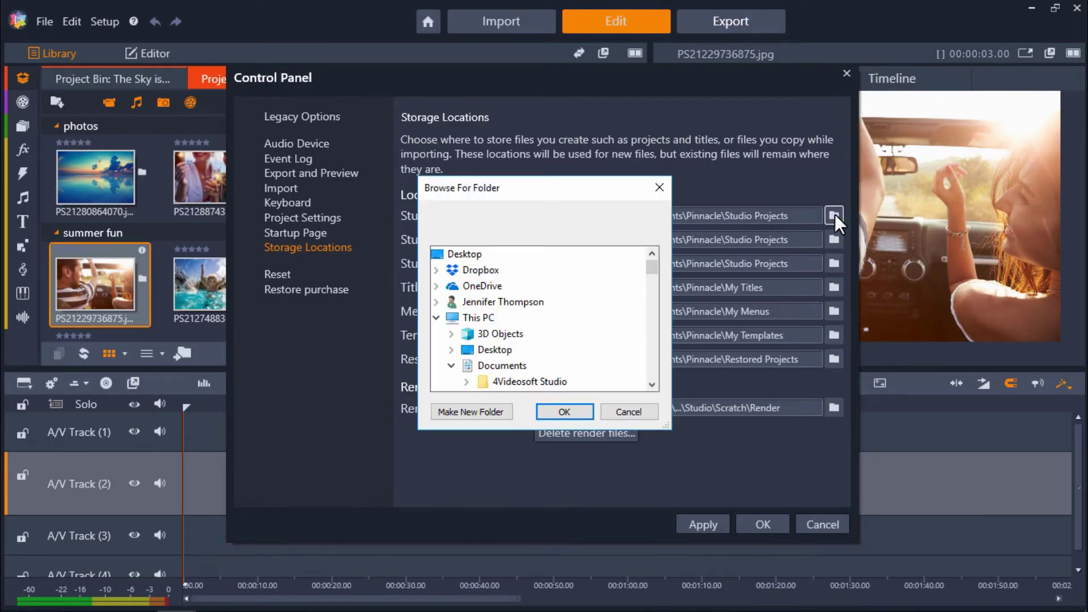
pyautogui.click(649, 411)
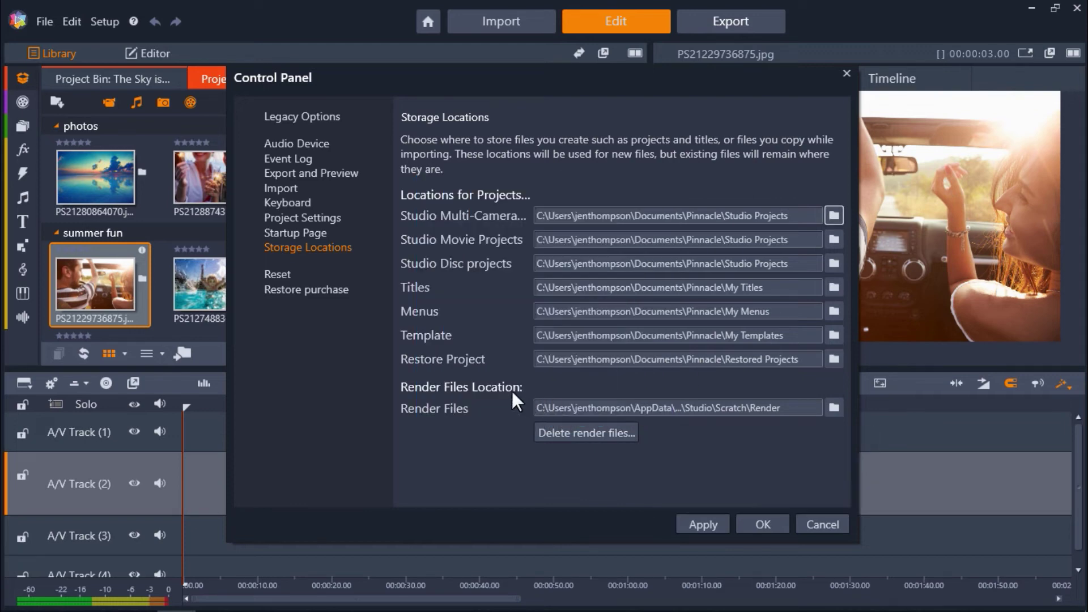
# Step: Review the Startup Page settings, then apply the changes and close the Control Panel
pyautogui.click(329, 236)
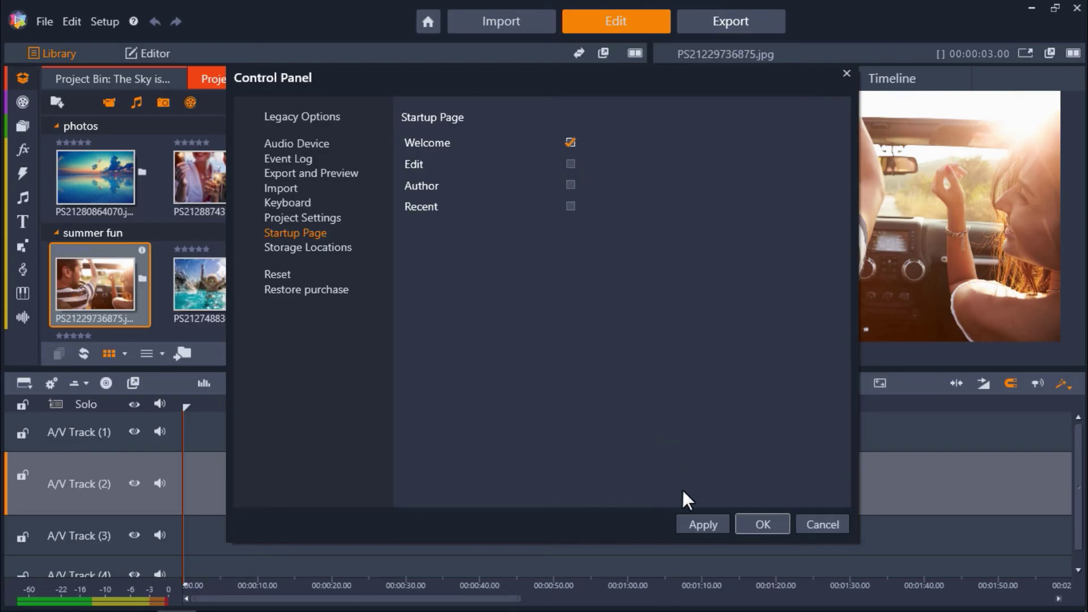
pyautogui.click(690, 521)
pyautogui.click(751, 524)
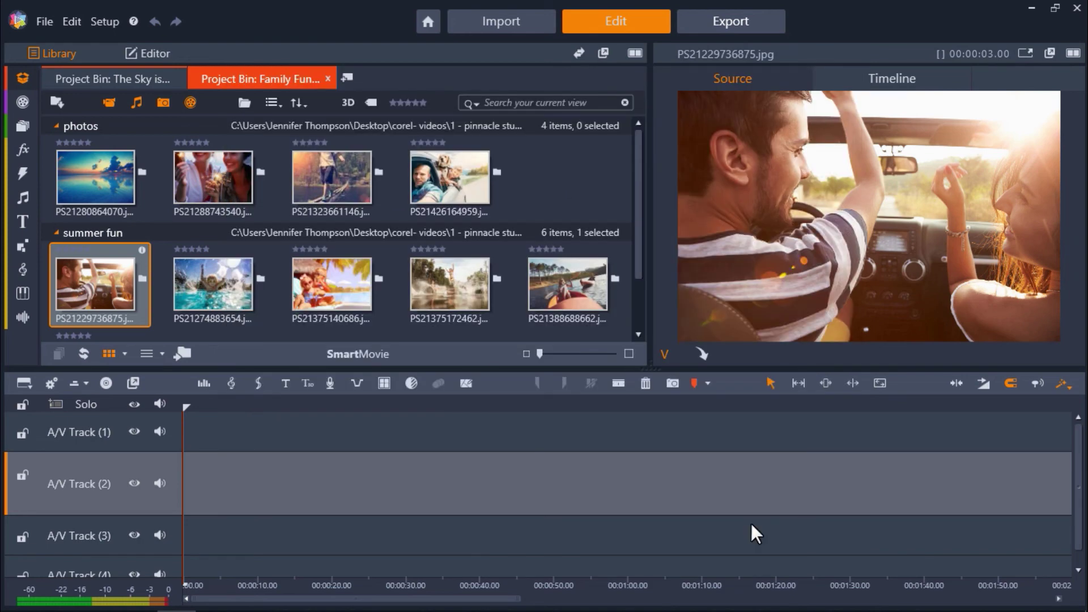